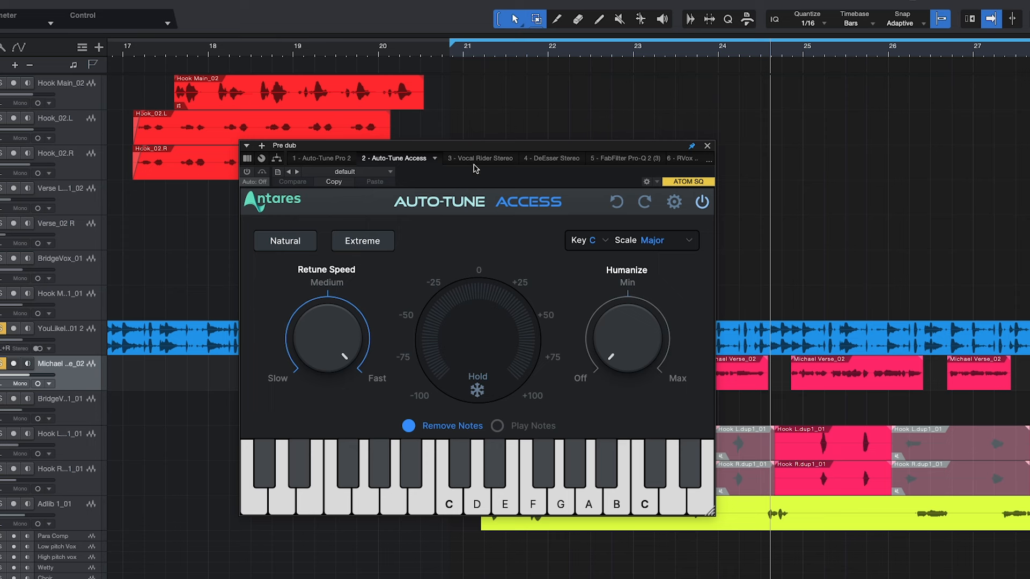
- Try the Natural and Extreme presets in turn on the Auto-Tune Access plugin, finishing on Extreme
left_click(300, 242)
left_click(346, 245)
left_click(296, 244)
left_click(345, 246)
- Sweep the Retune Speed knob through its Slow, Medium and Fast positions, ending at Fast
left_click_drag(330, 336, 324, 376)
left_click_drag(314, 354, 322, 443)
left_click_drag(329, 324, 389, 400)
left_click(373, 377)
left_click(296, 379)
left_click(324, 294)
left_click(374, 379)
- Run the Humanize knob through its Max, Off and Min positions, ending at Max
left_click(688, 379)
left_click(604, 381)
left_click(629, 290)
left_click(678, 379)
- Check the available keys and scales, keep the key at C and set the scale to Minor
left_click(604, 242)
left_click(606, 244)
left_click(688, 243)
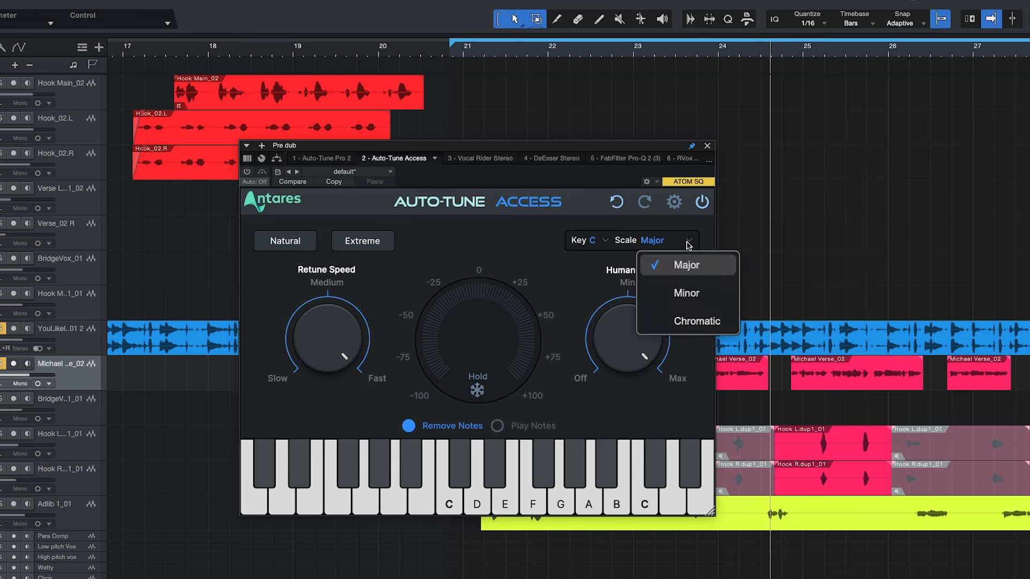
left_click(545, 272)
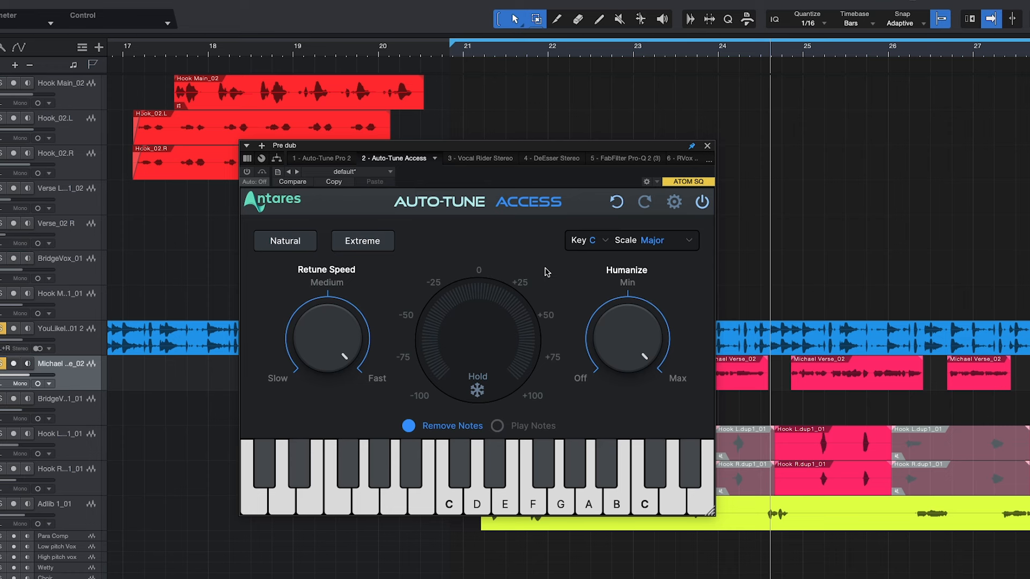
left_click(608, 244)
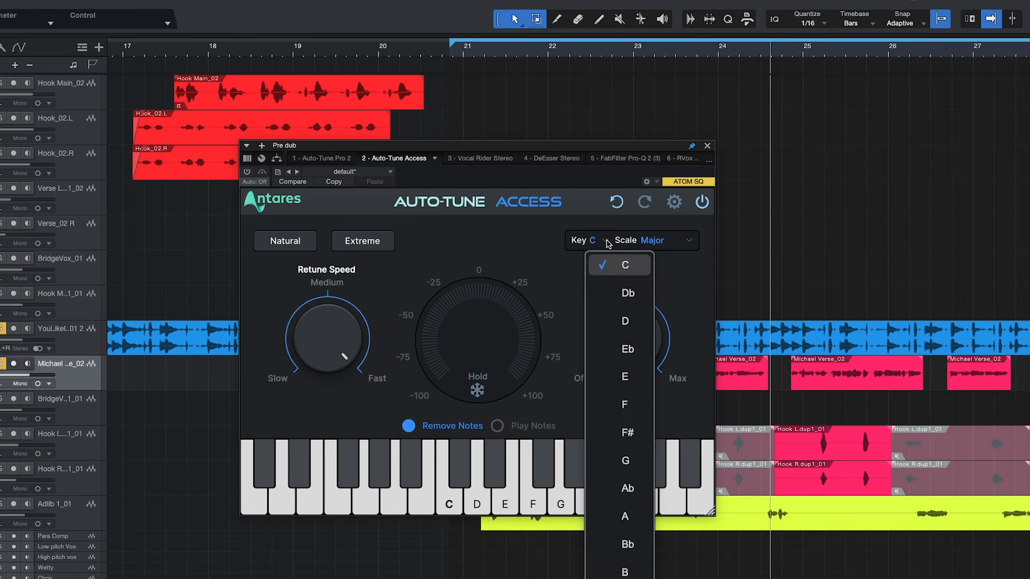
left_click(626, 266)
left_click(693, 245)
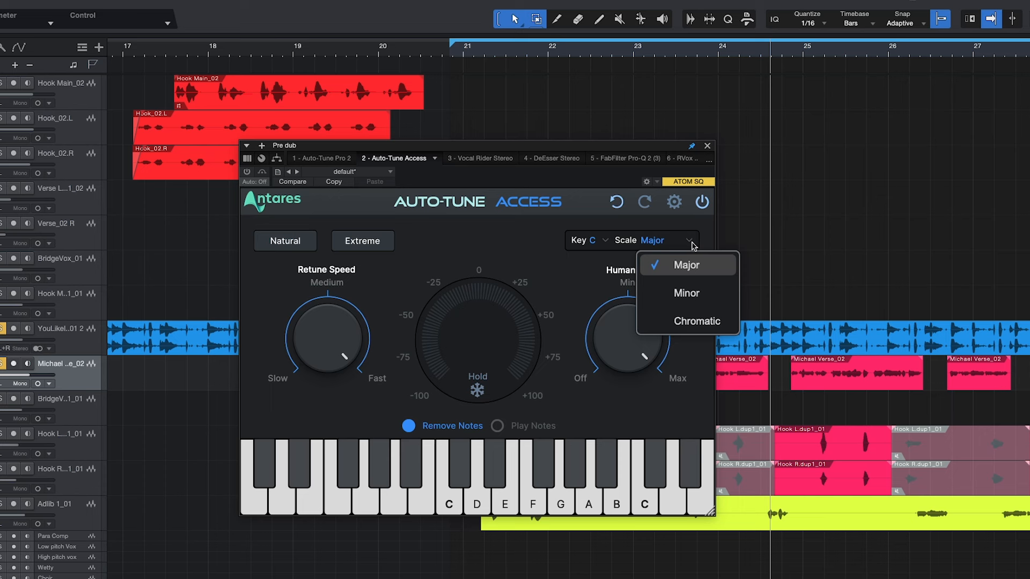
left_click(697, 292)
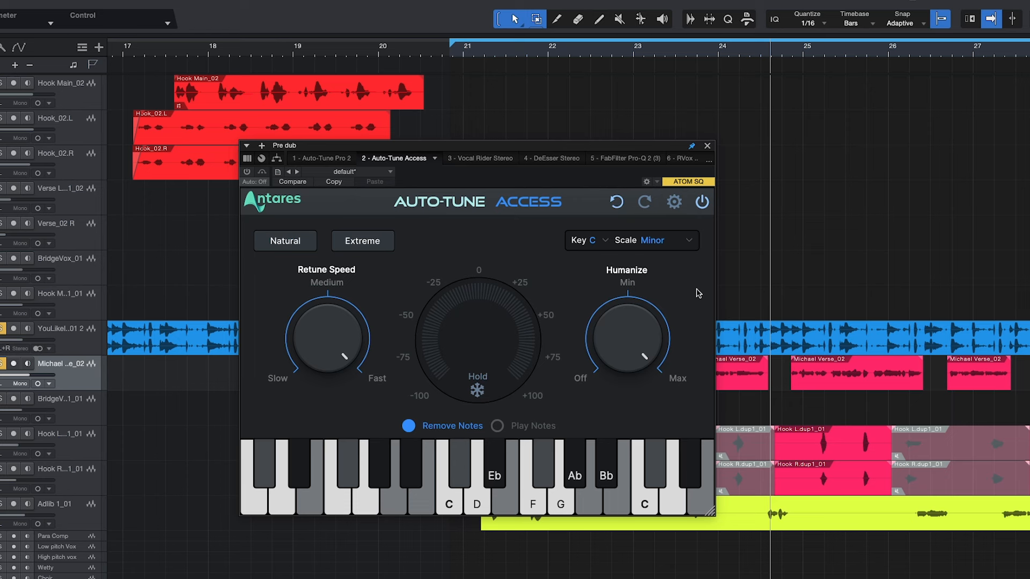
- Move the playhead back to just before bar 21 and play the vocal with the plugin inactive
key("b")
key("b")
key("b")
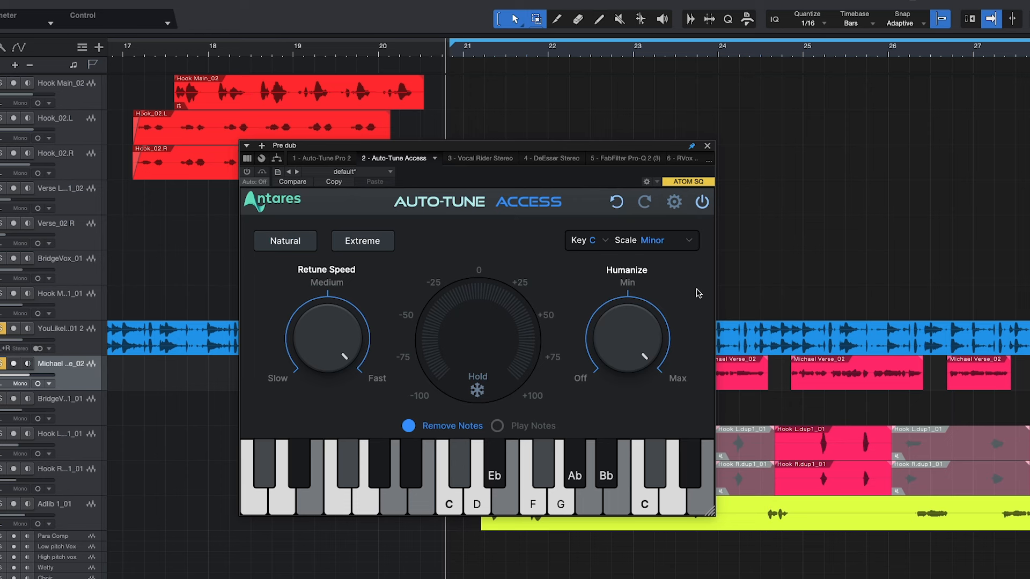
key("space")
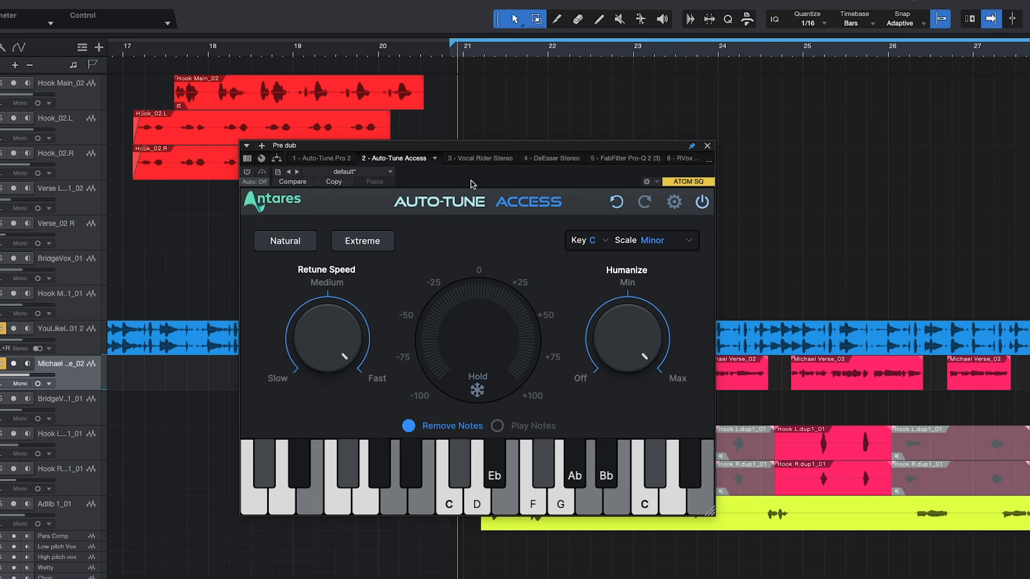
- Activate the Auto-Tune Access plugin and set Retune Speed to Slow and Humanize to Off
left_click(246, 172)
left_click(287, 380)
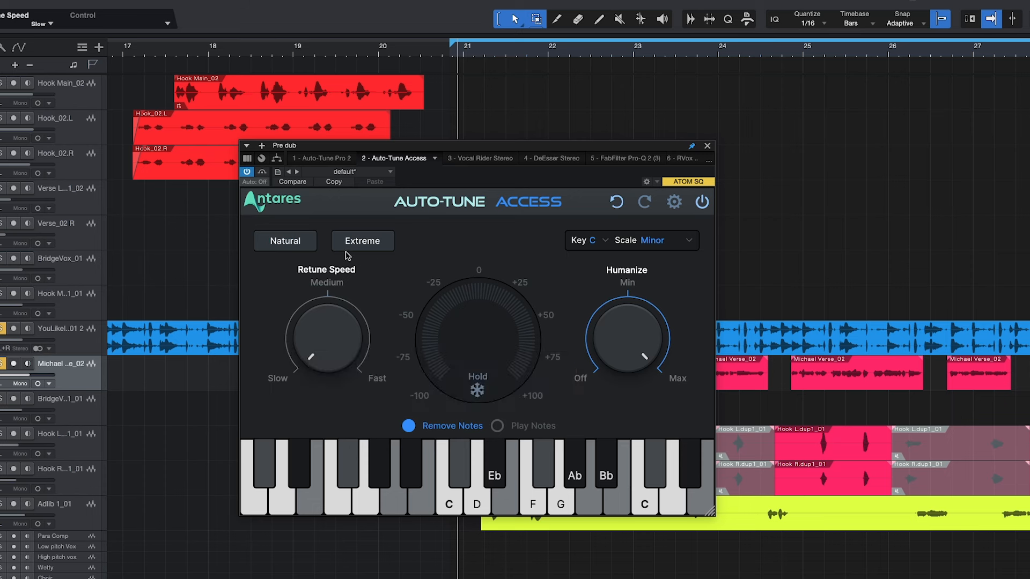
left_click(283, 247)
left_click(384, 246)
left_click(290, 245)
left_click_drag(638, 477, 648, 557)
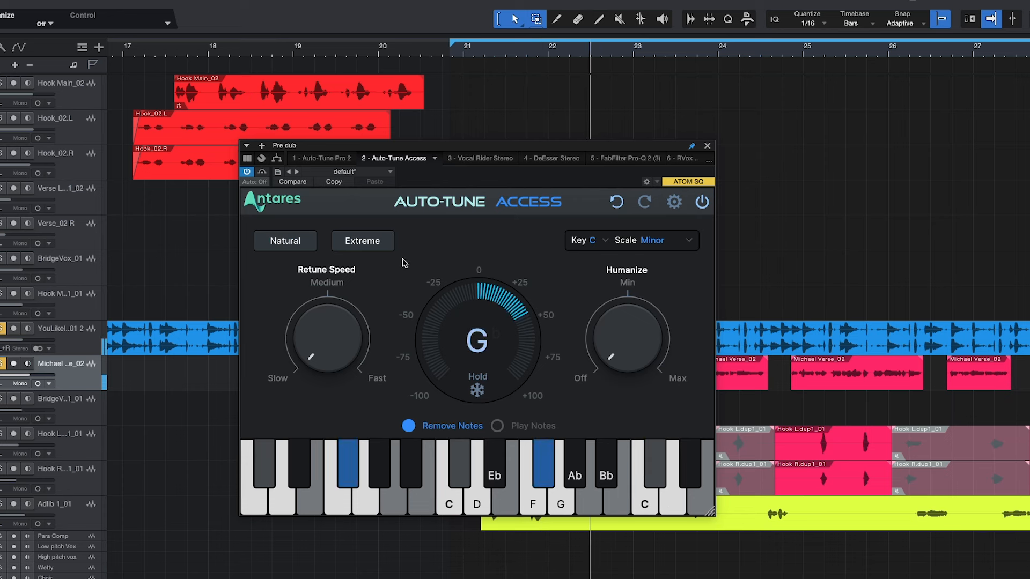
- Set the pitch correction key to C# and stop playback
left_click(603, 243)
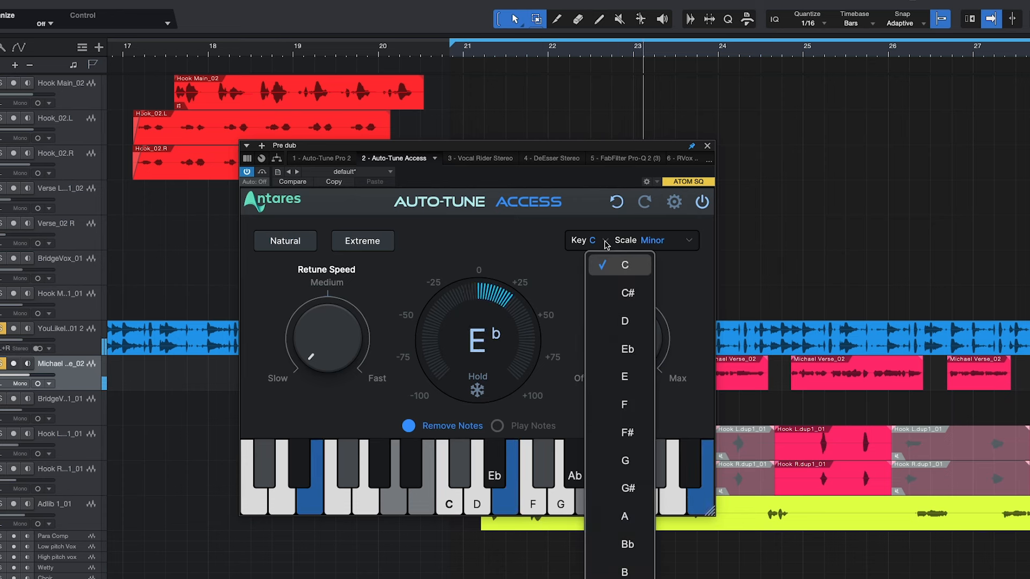
left_click(628, 292)
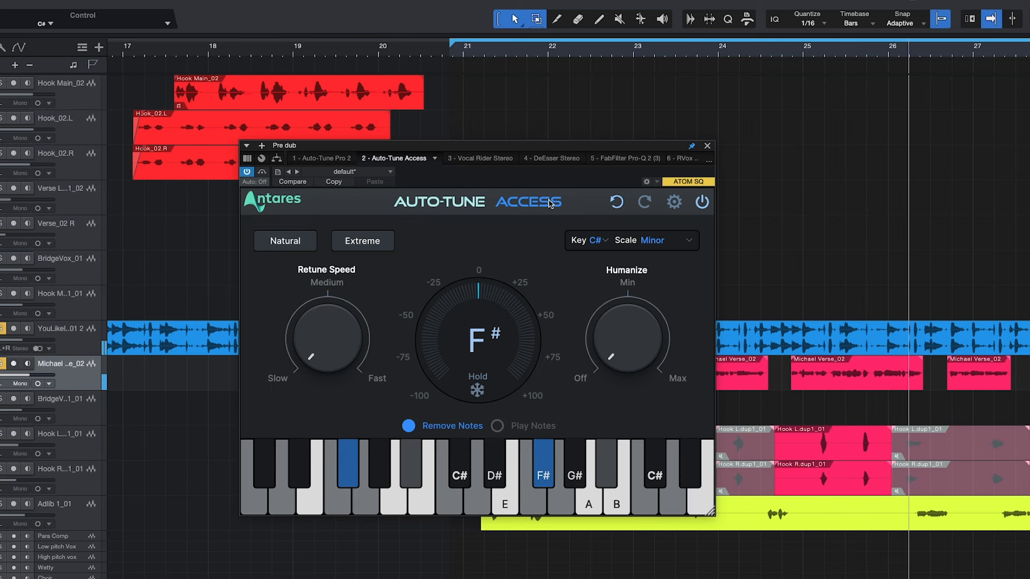
key("space")
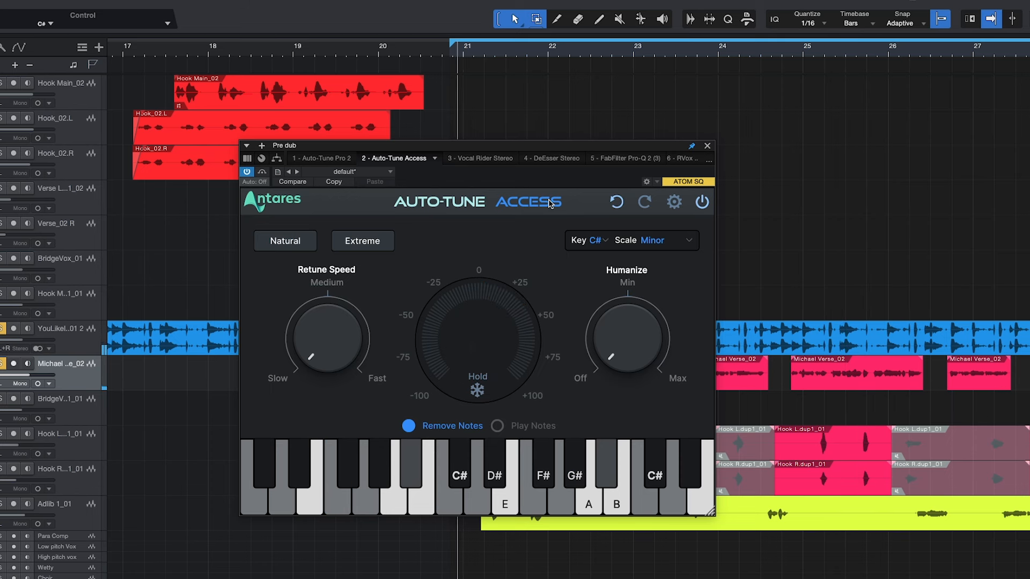
- Audition the vocal with Retune Speed at Medium, and again with Retune Speed set to Fast
left_click_drag(334, 296, 329, 286)
key("space")
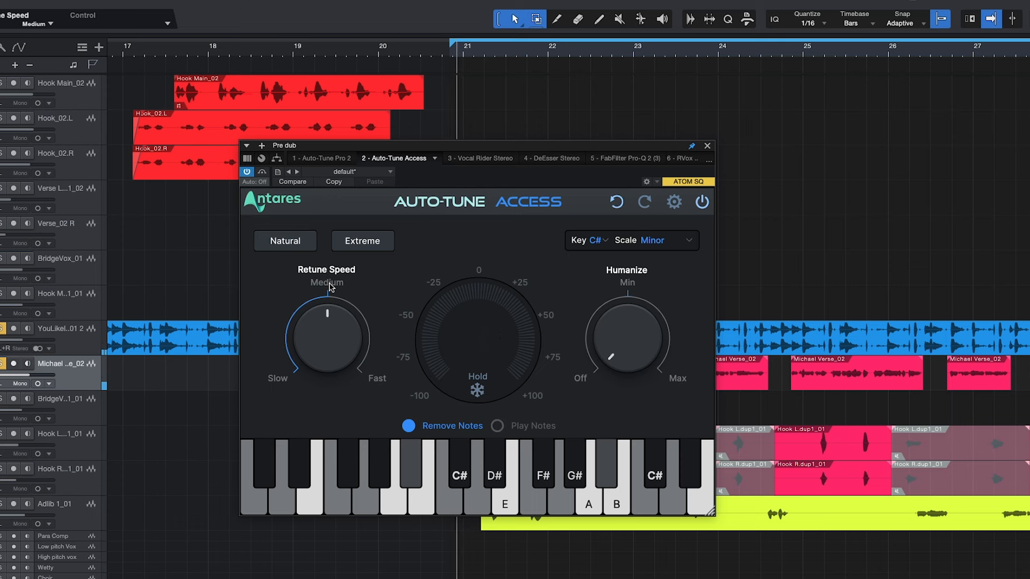
left_click(377, 380)
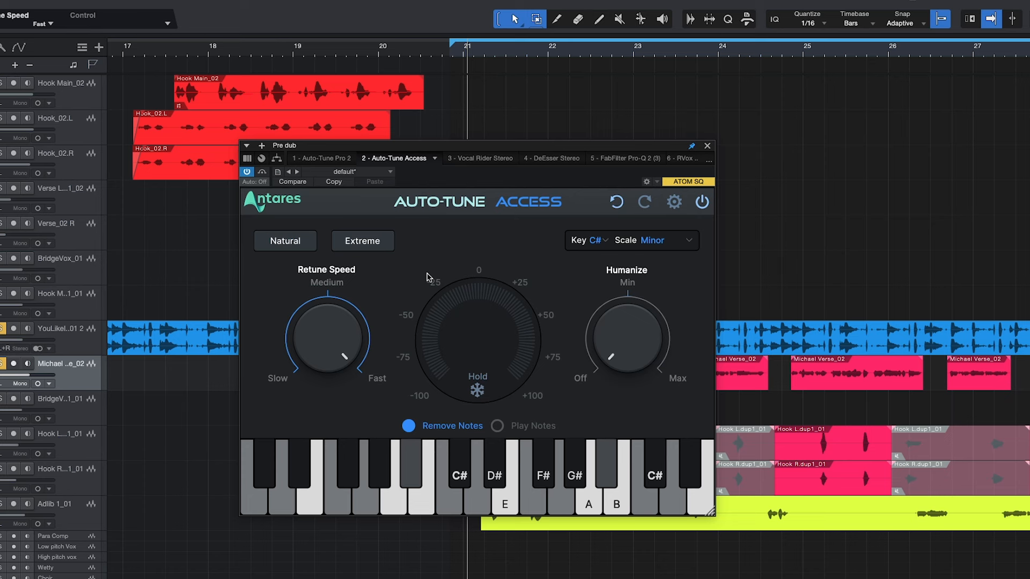
key("space")
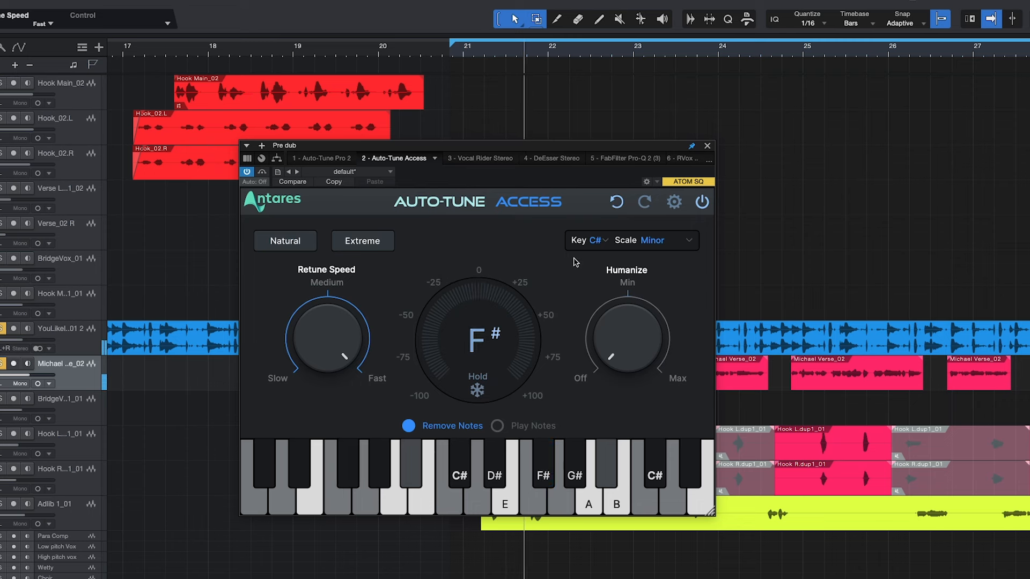
- Set Humanize to its Min position and switch off the plugin's bypass to hear the corrected vocal
left_click_drag(628, 335, 630, 288)
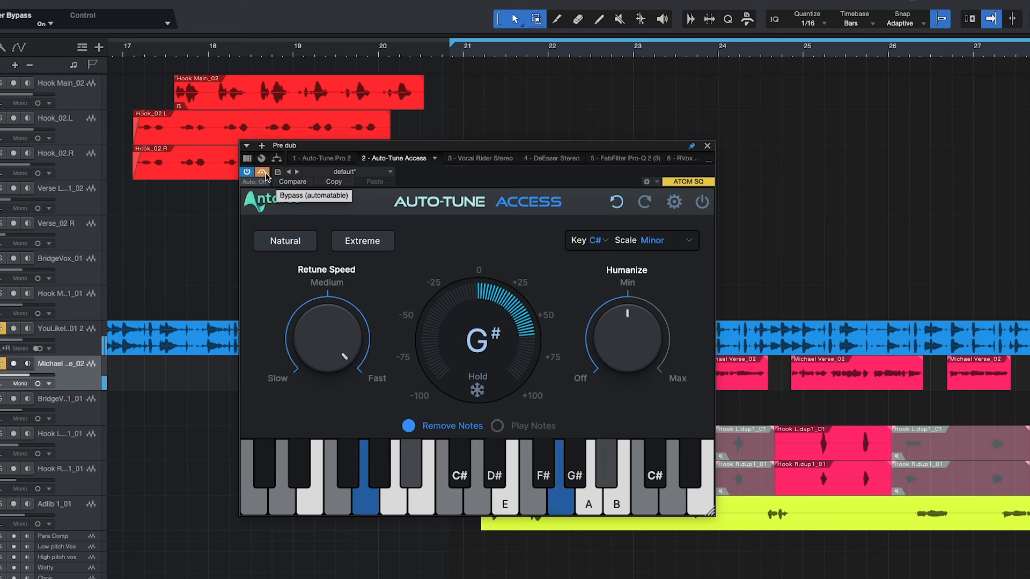
left_click(263, 172)
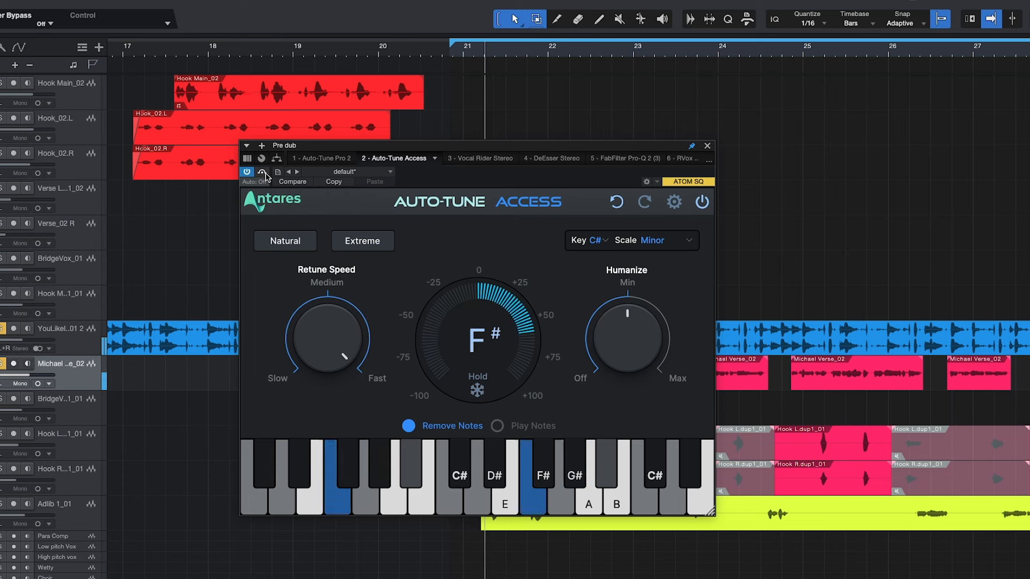